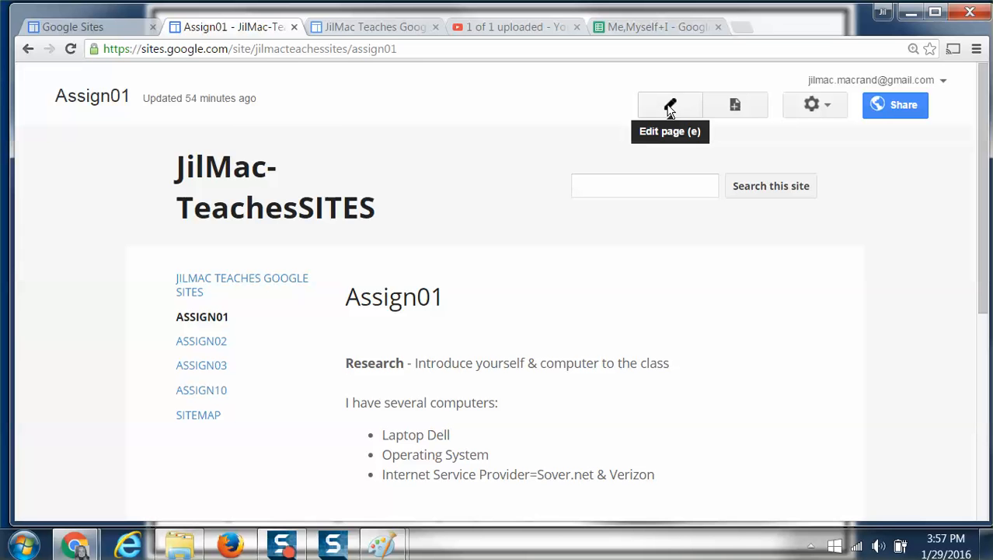
- Edit the Assign01 page and add a line below the Before & After list with the site owner's website label and web address
left_click(670, 110)
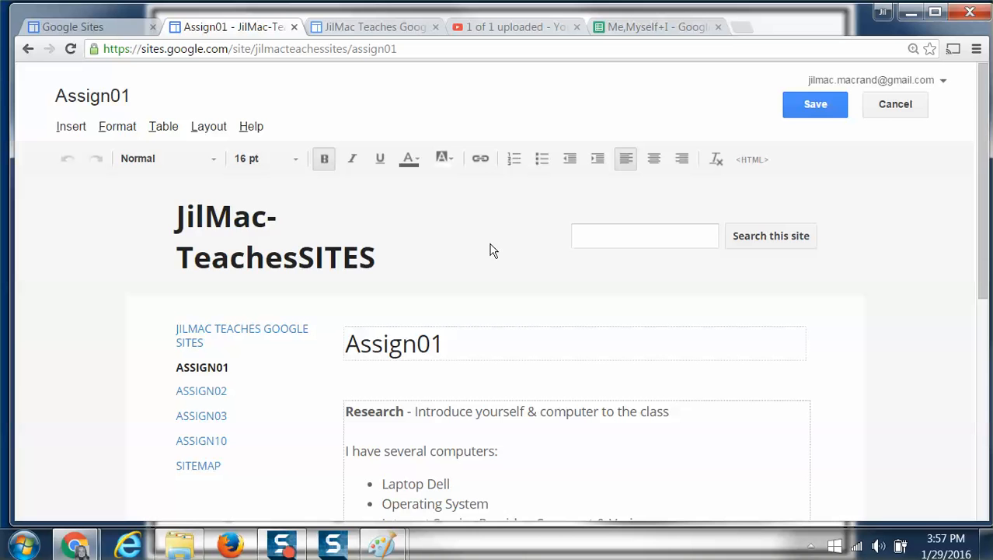
scroll(491, 248, "down", 3)
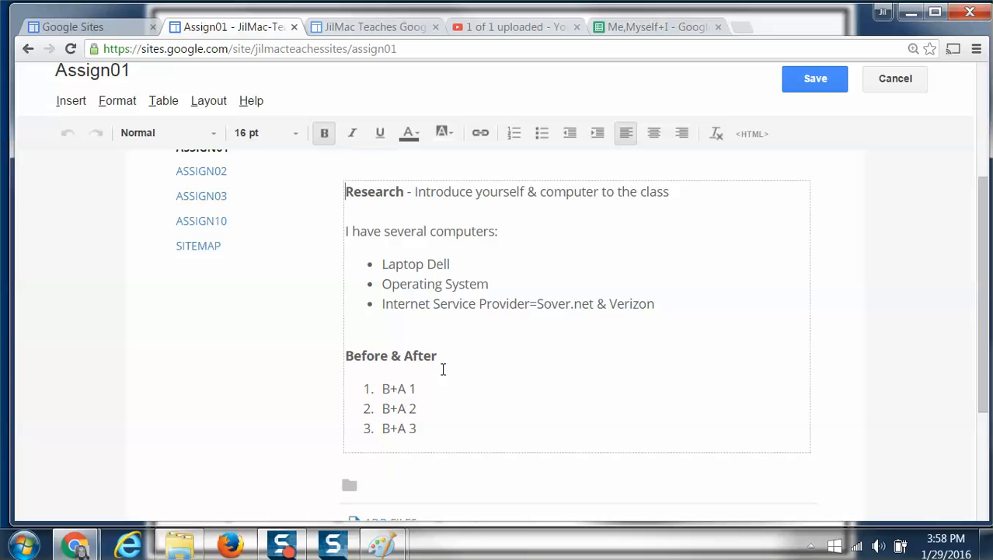
left_click(438, 427)
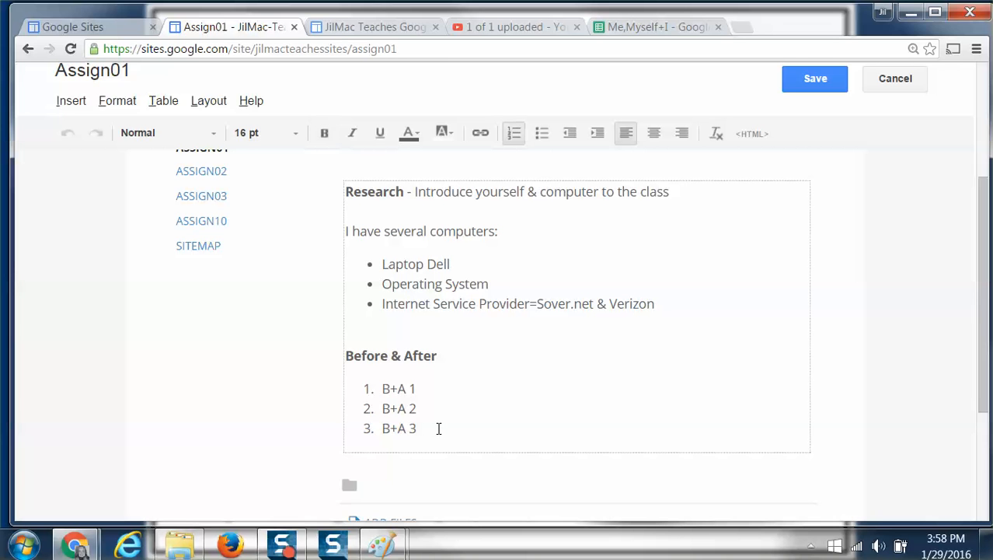
key("Return")
key("Return")
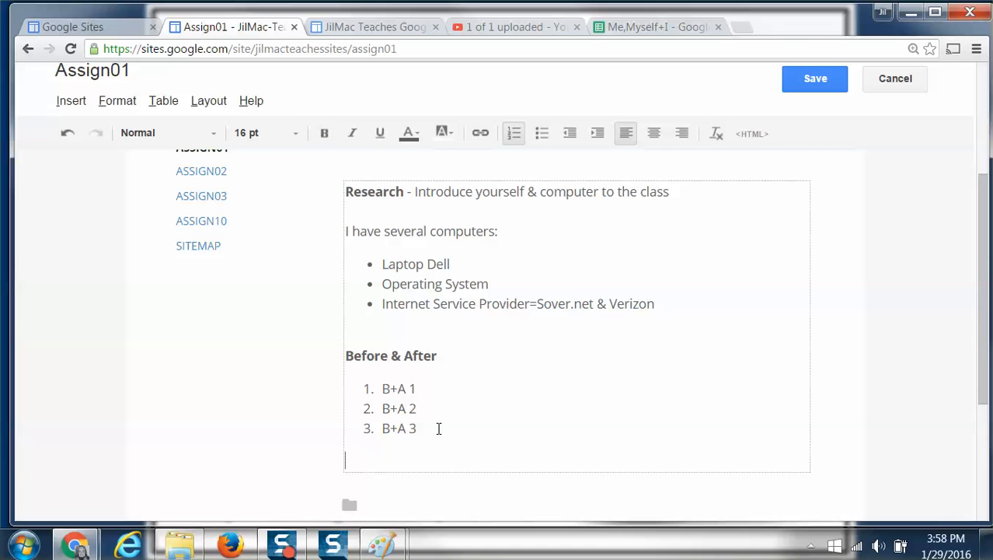
type("Jil")
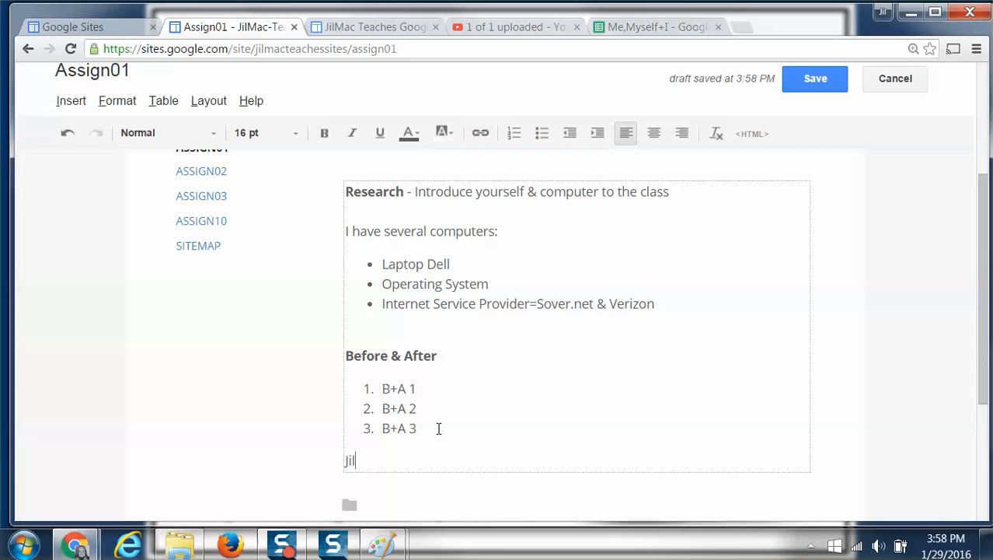
type(" Mac's Website: ")
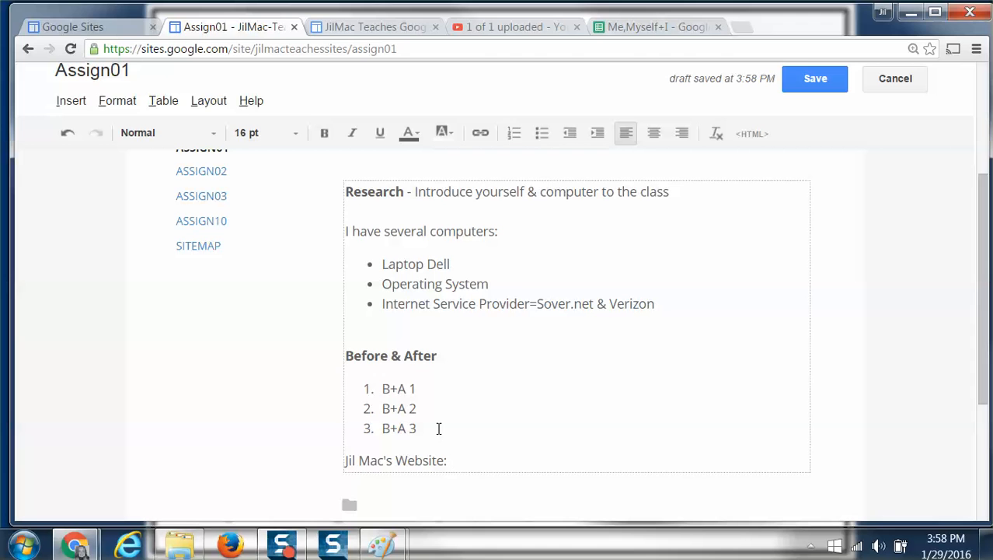
type(" http://JilMac.c")
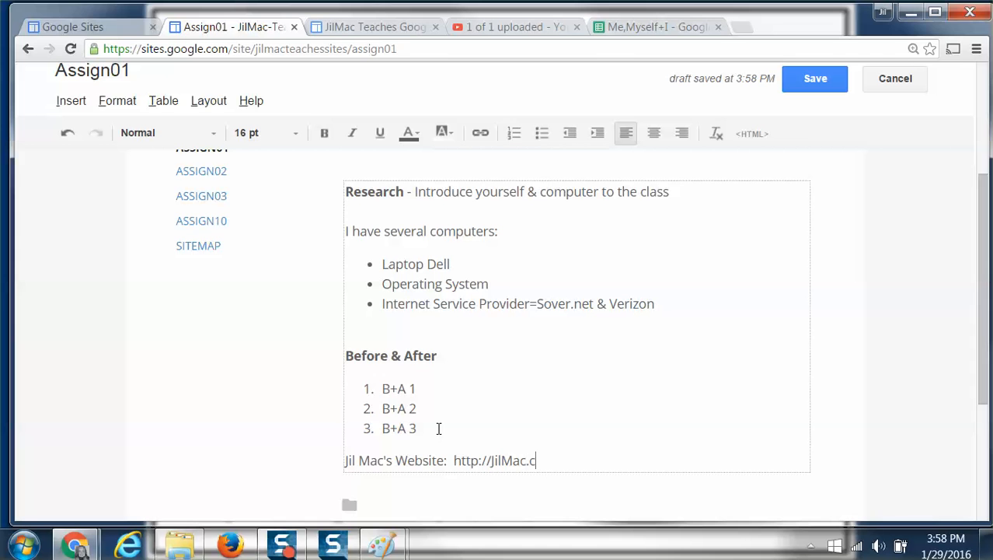
type("om")
- Turn the web address on the website line into a hyperlink and save the page
key("shift+Left")
key("shift+Left")
key("shift+Left")
key("shift+Left")
key("shift+Left")
key("shift+Left")
key("shift+Left")
key("shift+Left")
key("shift+Left")
key("shift+Left")
key("shift+Left")
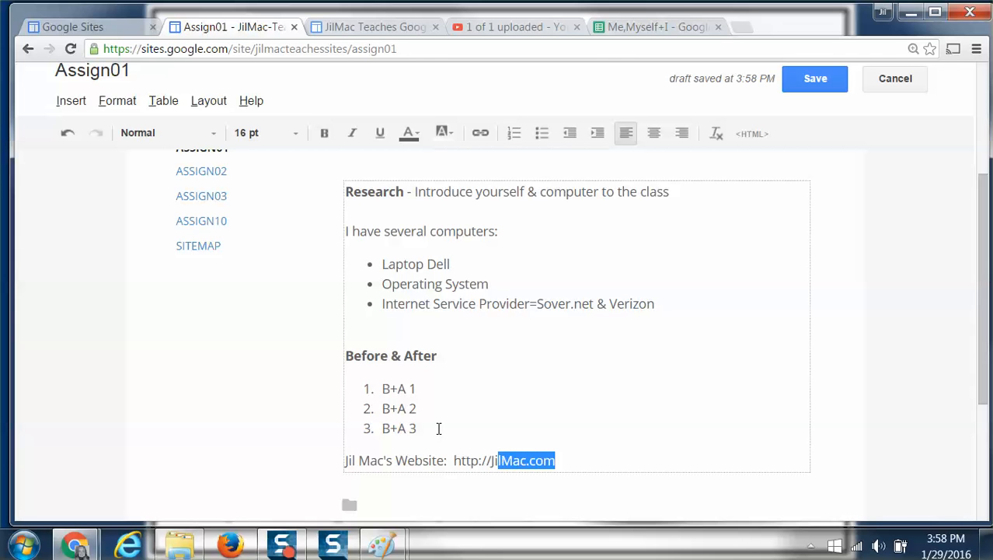
key("shift+Left")
key("shift+Left")
key("shift+Left")
key("shift+Left")
key("shift+Left")
key("shift+Left")
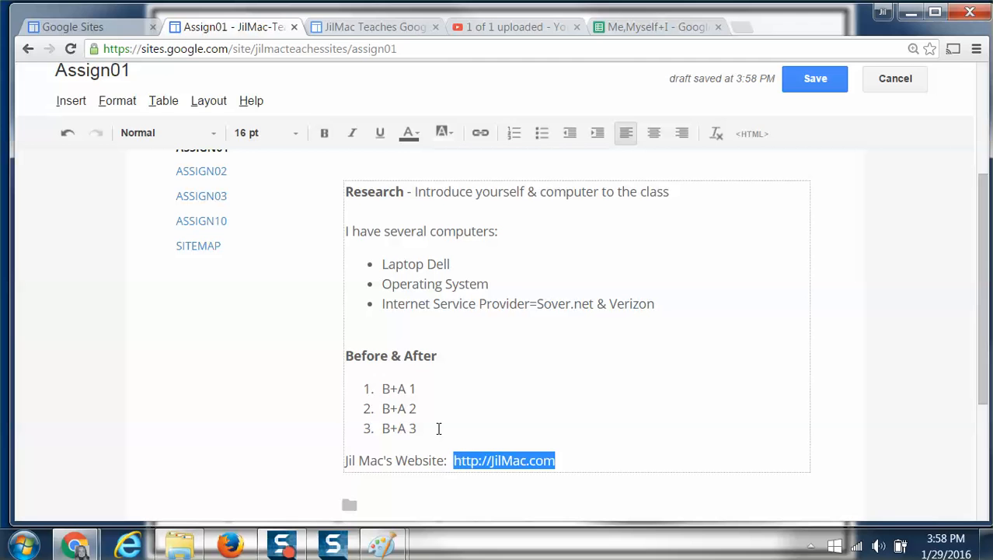
left_click(479, 134)
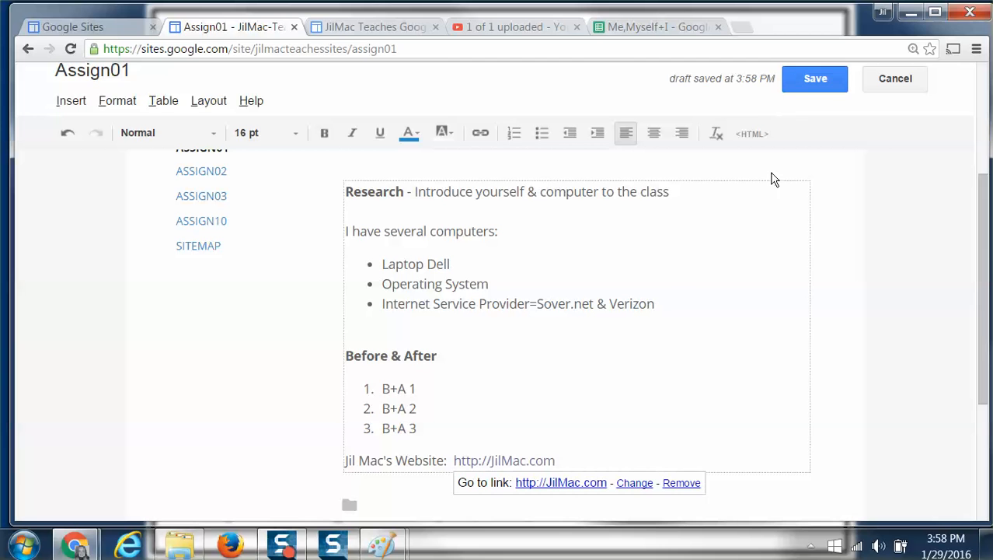
left_click(816, 78)
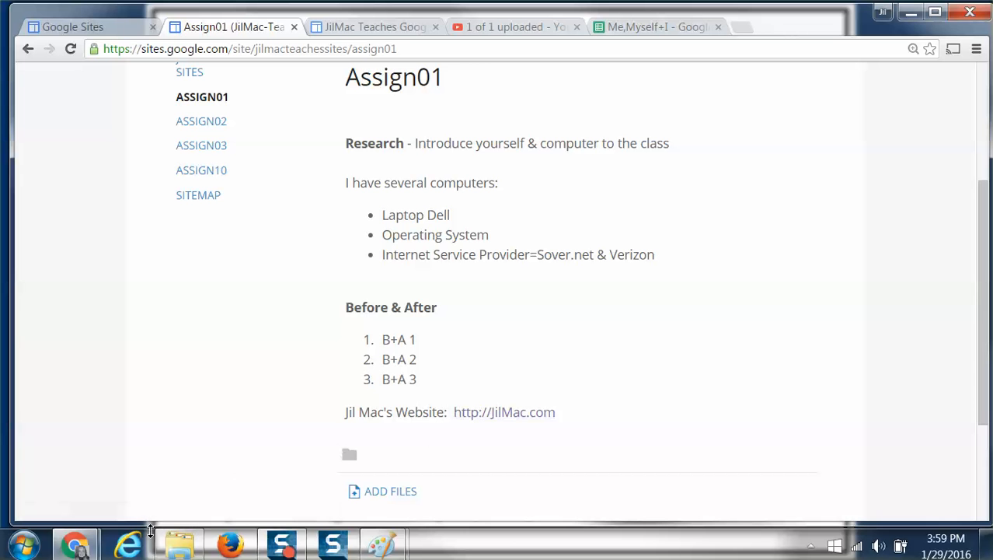
- Test the website link on the saved page, return to Assign01 and refresh it
left_click(490, 413)
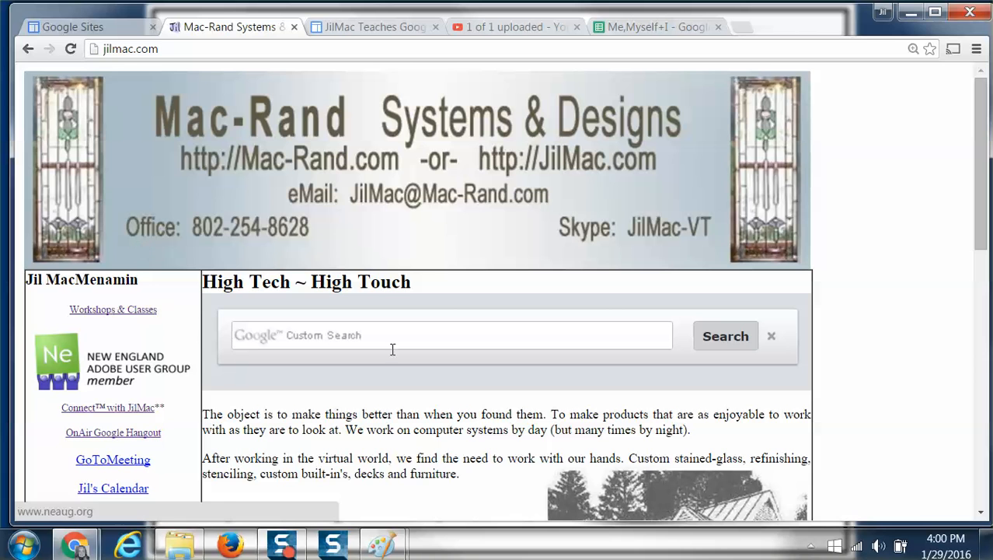
left_click(28, 49)
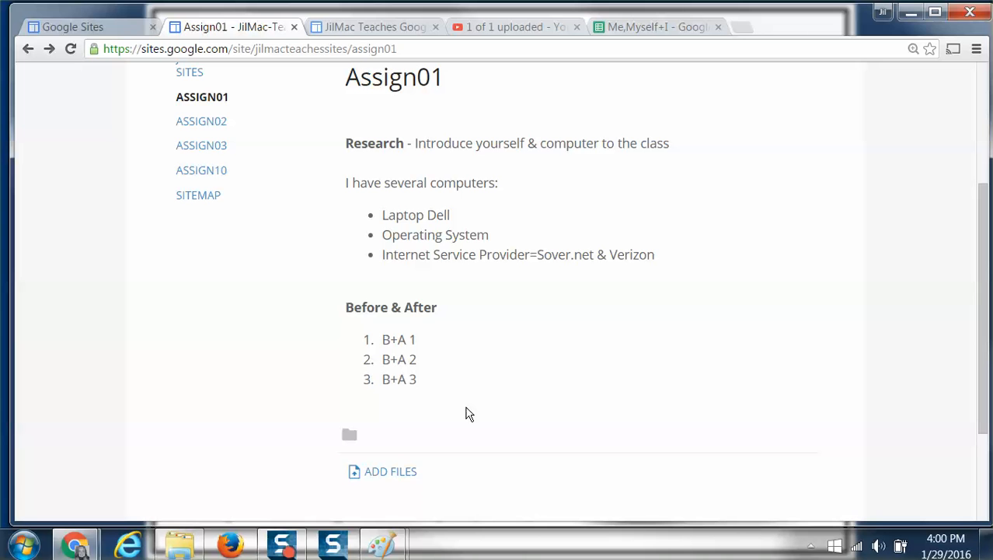
key("F5")
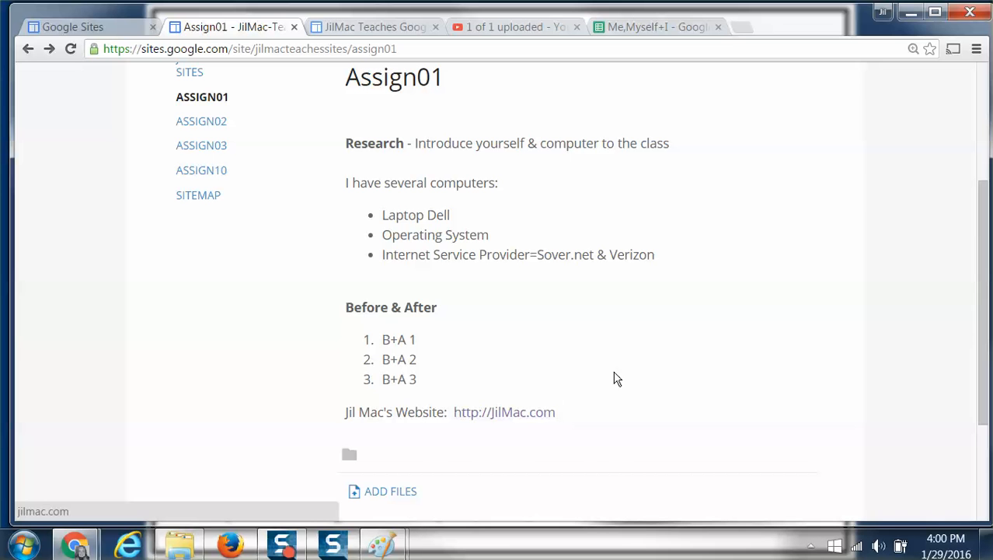
- Reopen Assign01 for editing and add a LINKS heading followed by an empty line above the website line
scroll(743, 211, "up", 3)
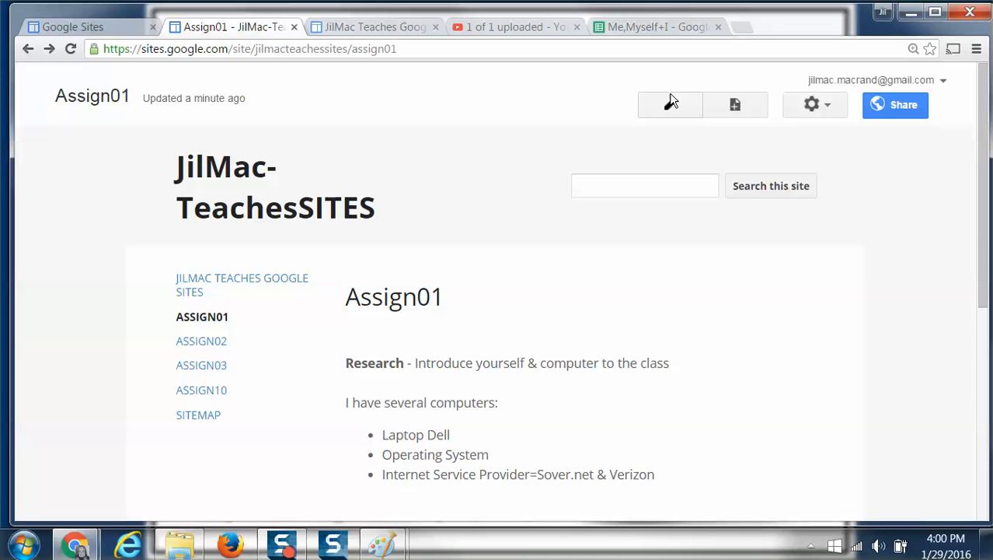
left_click(672, 109)
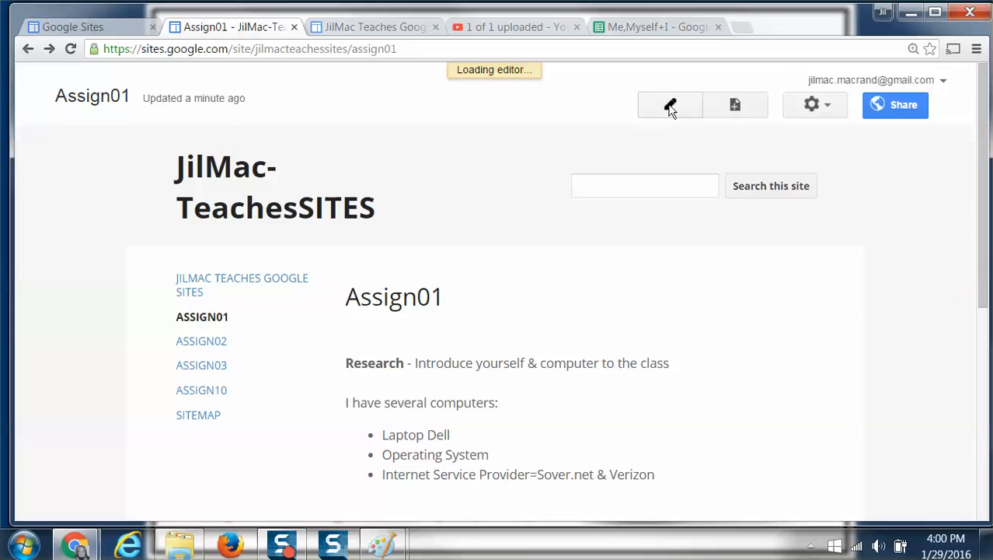
scroll(661, 145, "down", 5)
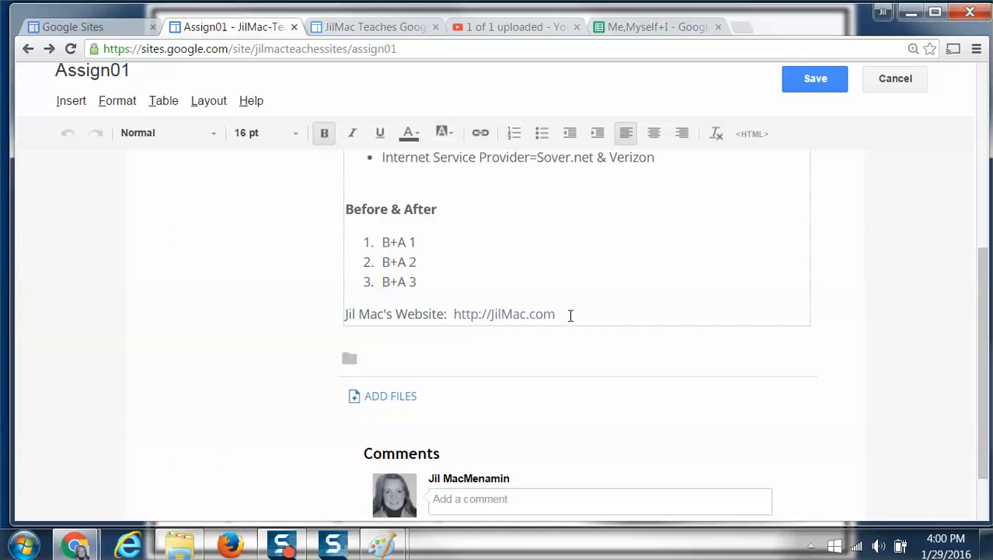
left_click(571, 315)
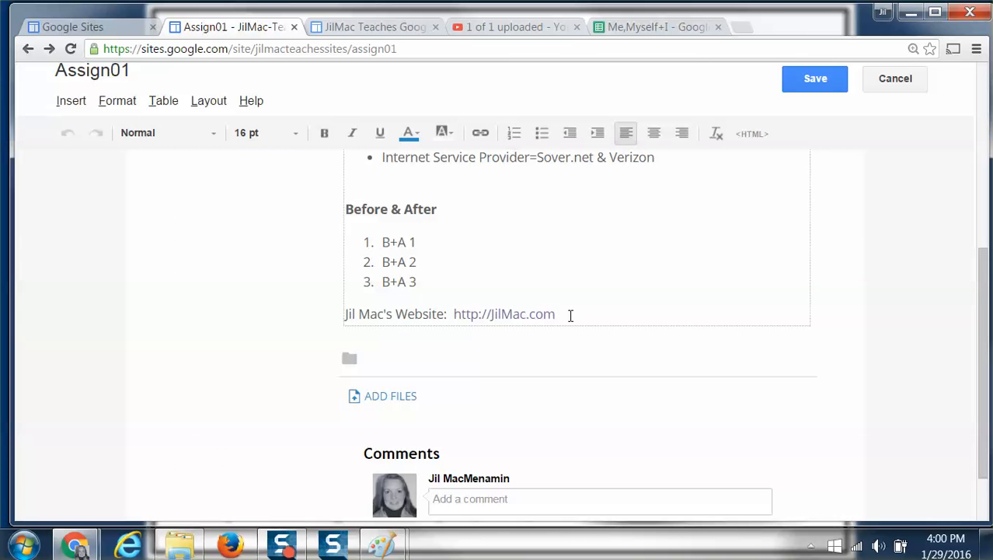
key("Return")
key("Return")
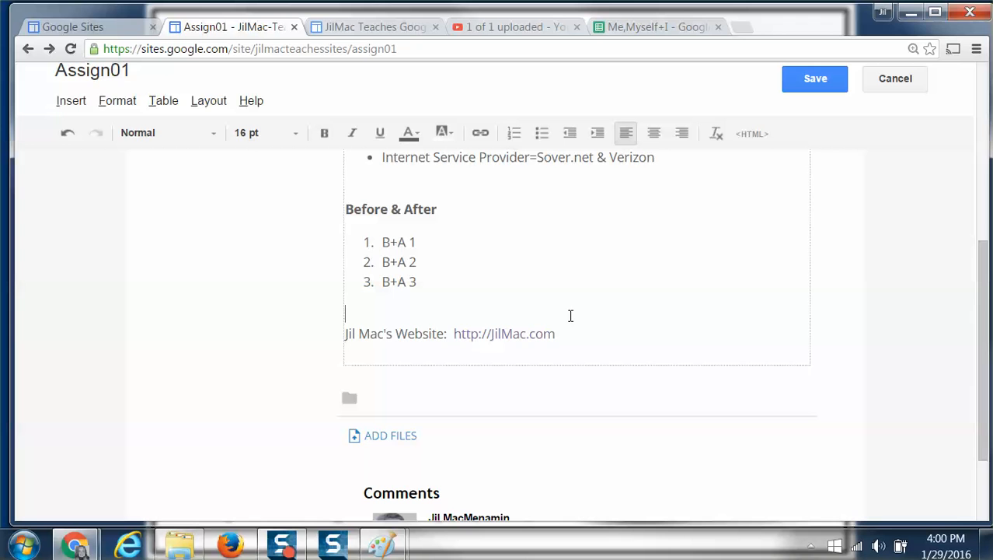
type("LINKS")
key("Return")
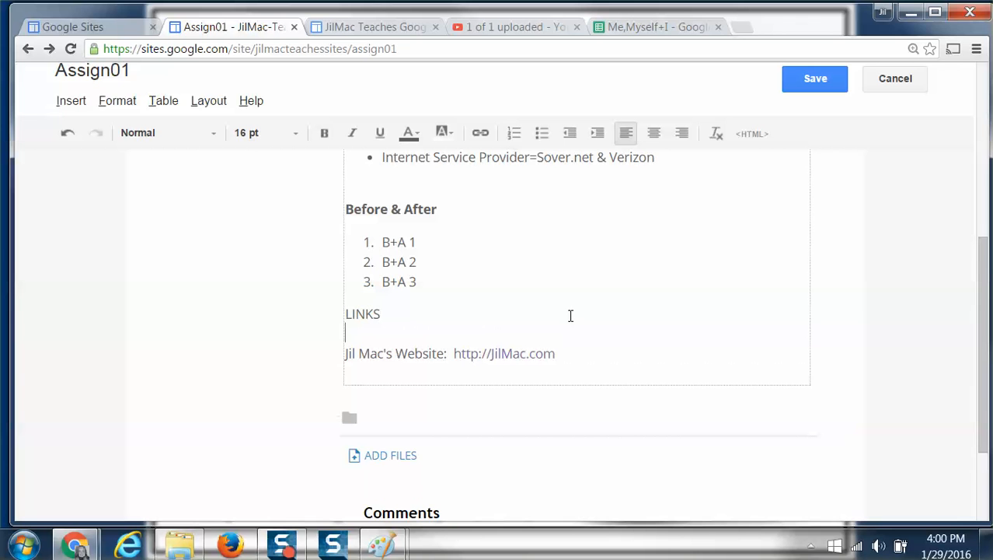
- Make the LINKS heading bold
key("shift+Up")
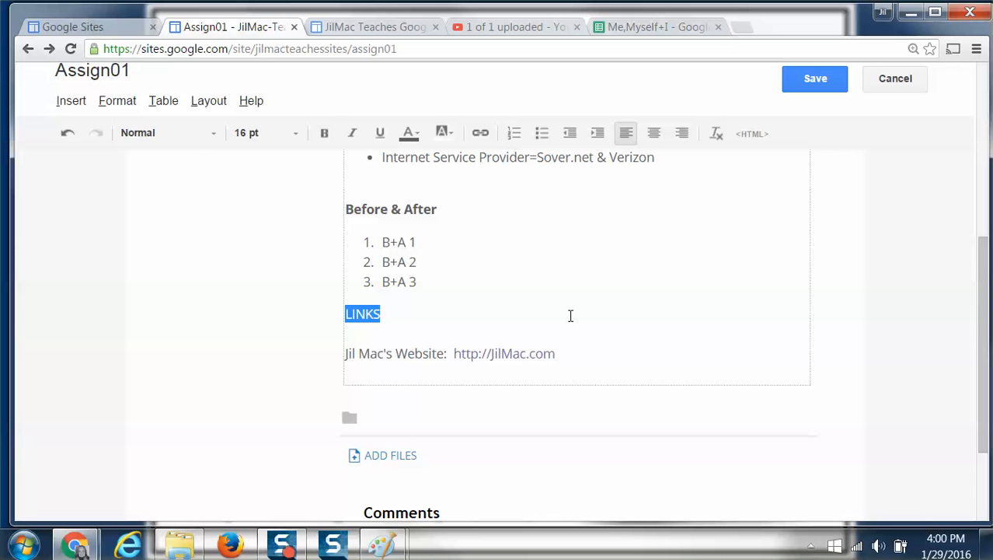
left_click(324, 133)
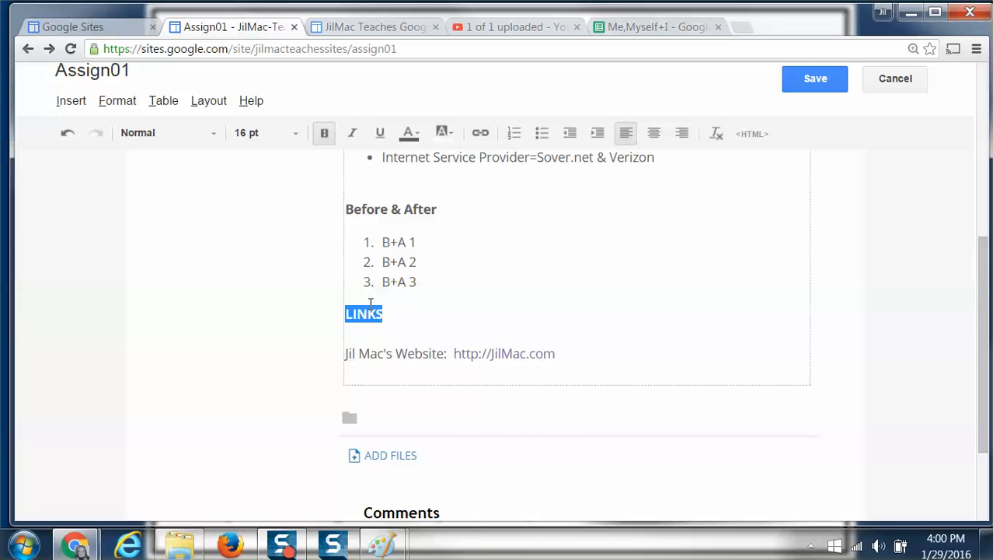
left_click(356, 340)
- Remove the blank line and leading spaces before "I have several computers:" so it sits directly under the Research line
scroll(355, 229, "up", 2)
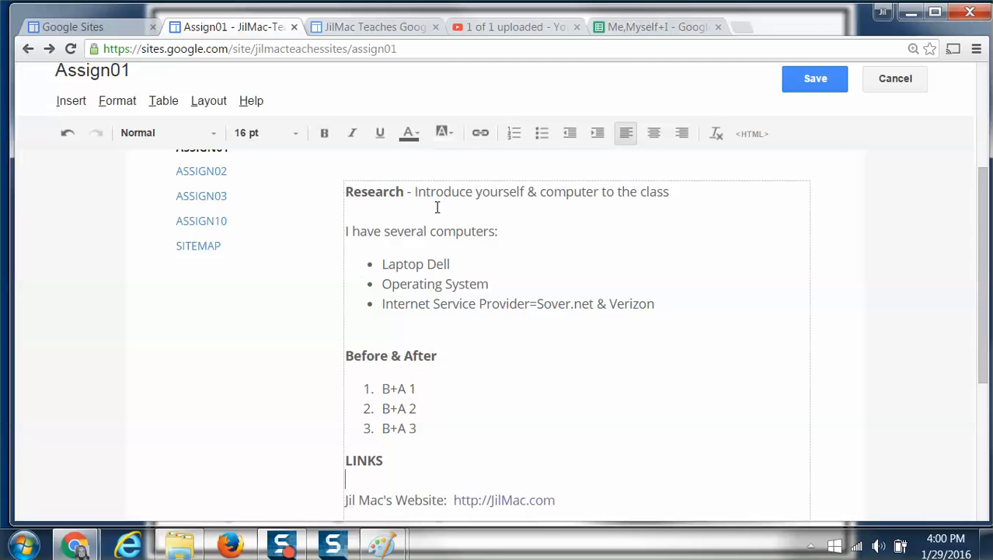
left_click(350, 210)
key("Delete")
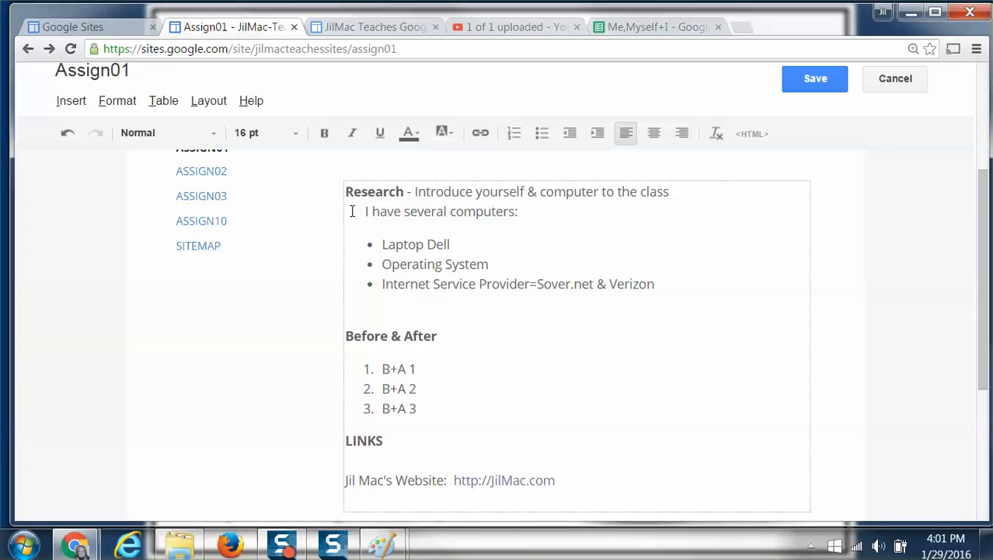
key("BackSpace")
key("BackSpace")
key("BackSpace")
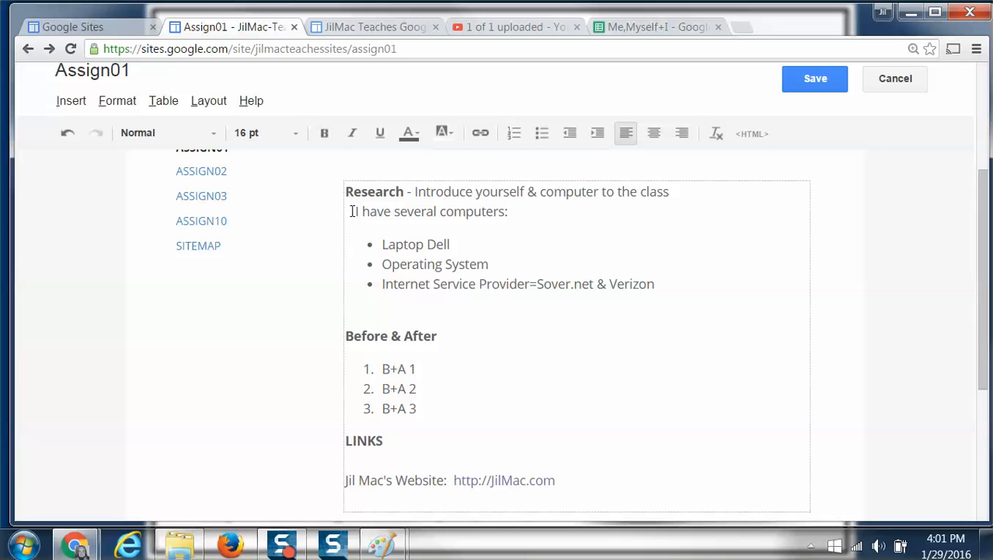
key("BackSpace")
key("BackSpace")
key("BackSpace")
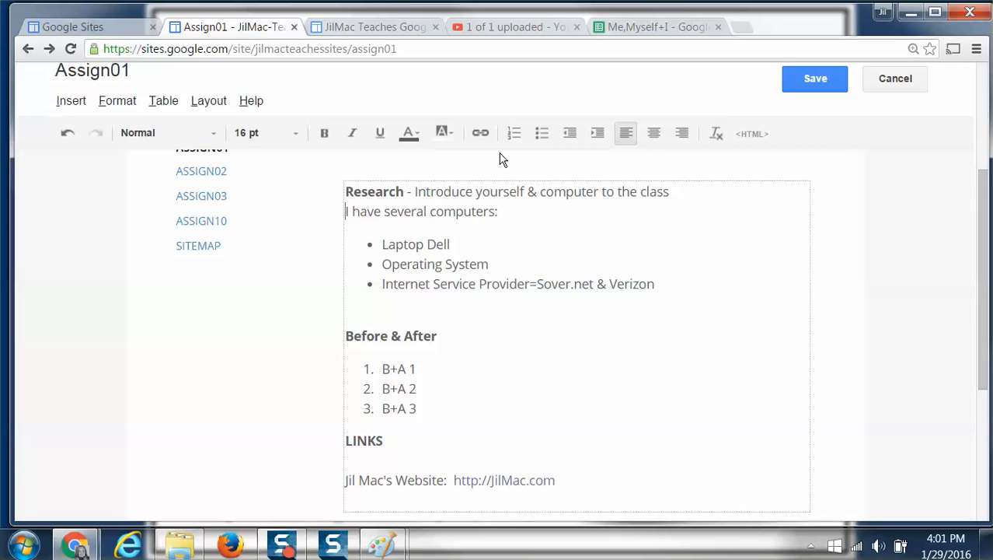
- Indent the "I have several computers:" line and the three bullets beneath it by one level each
left_click(596, 132)
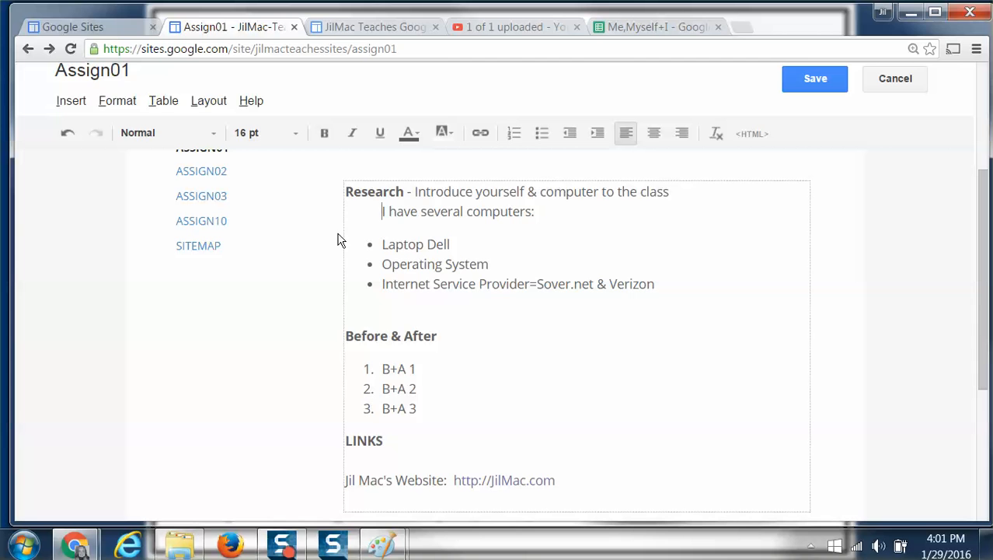
left_click_drag(381, 244, 667, 282)
left_click(597, 134)
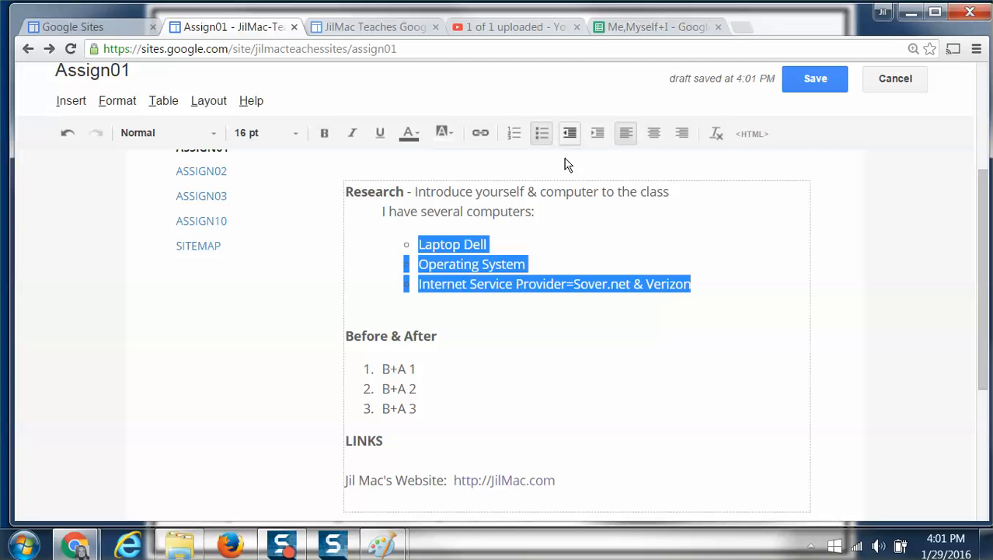
left_click(362, 242)
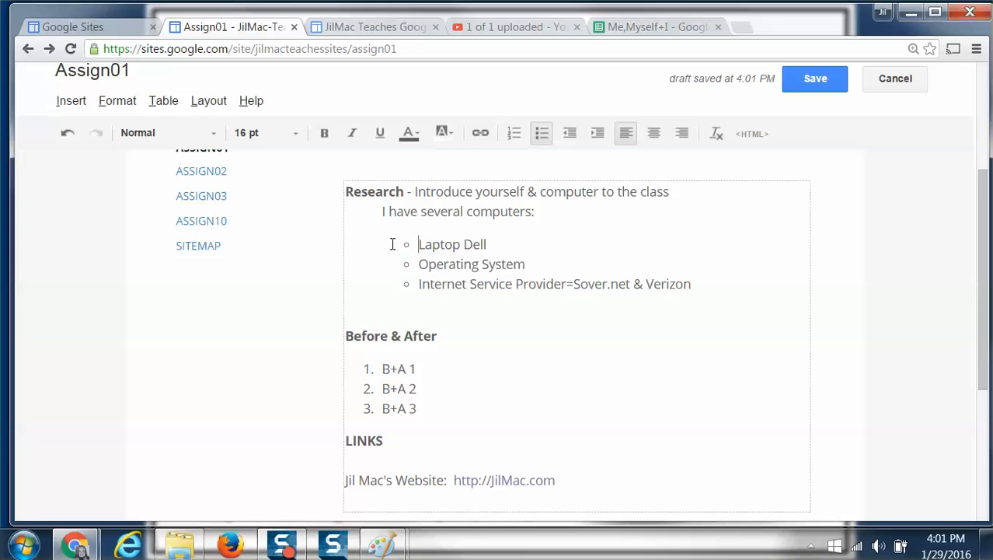
- Delete the blank line above the Before & After heading
left_click(355, 317)
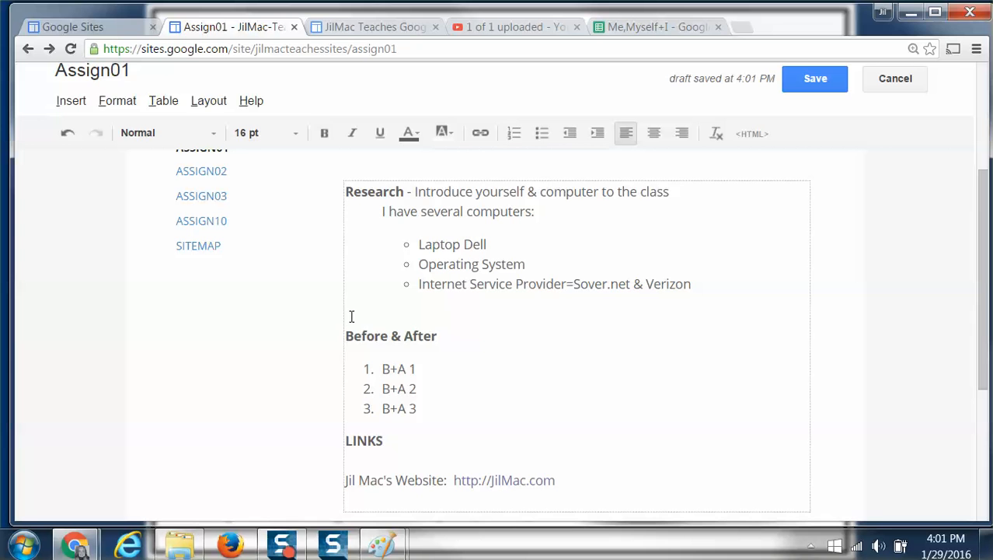
double_click(351, 317)
key("Delete")
key("Delete")
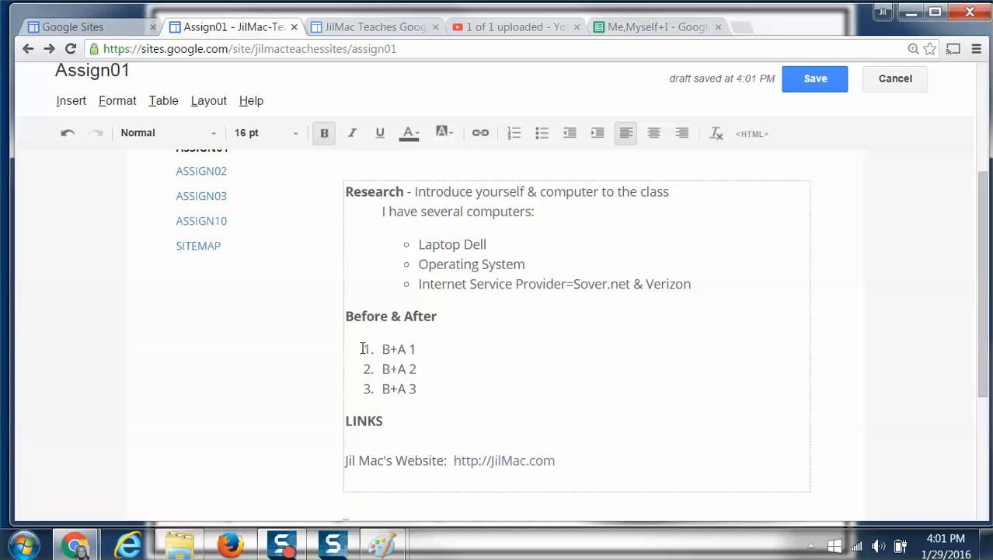
- Indent the three-item B+A numbered list one level and remove the blank line under the LINKS heading
left_click_drag(380, 349, 441, 386)
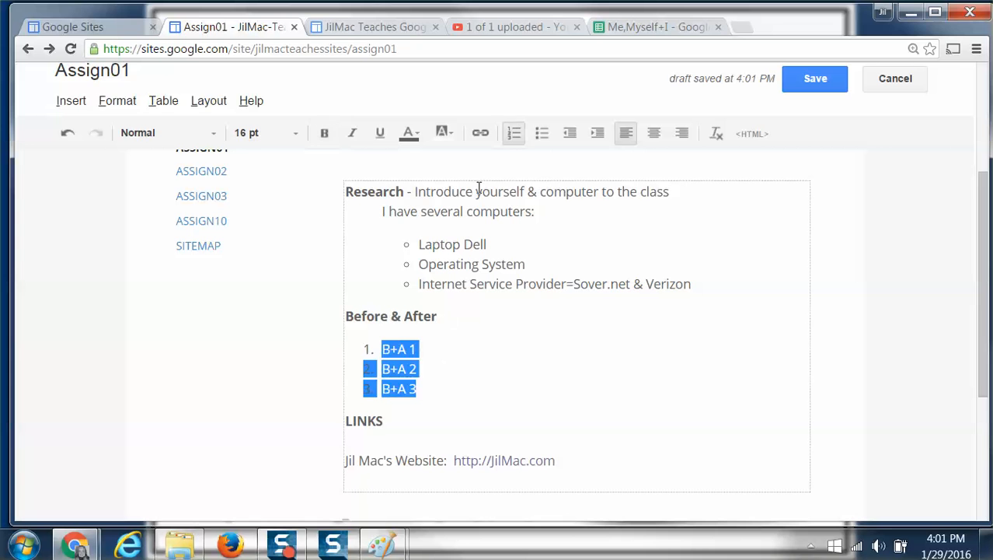
left_click(597, 133)
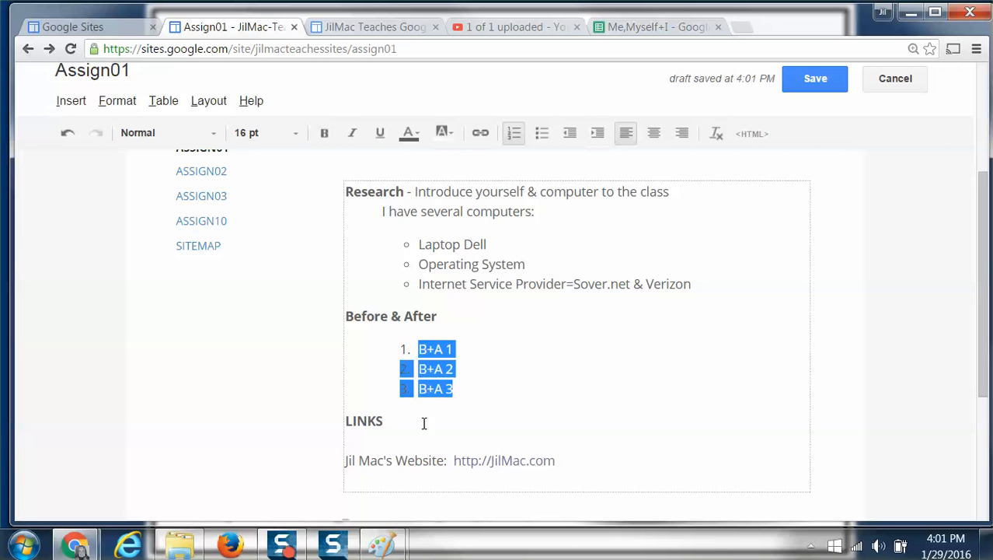
left_click(383, 435)
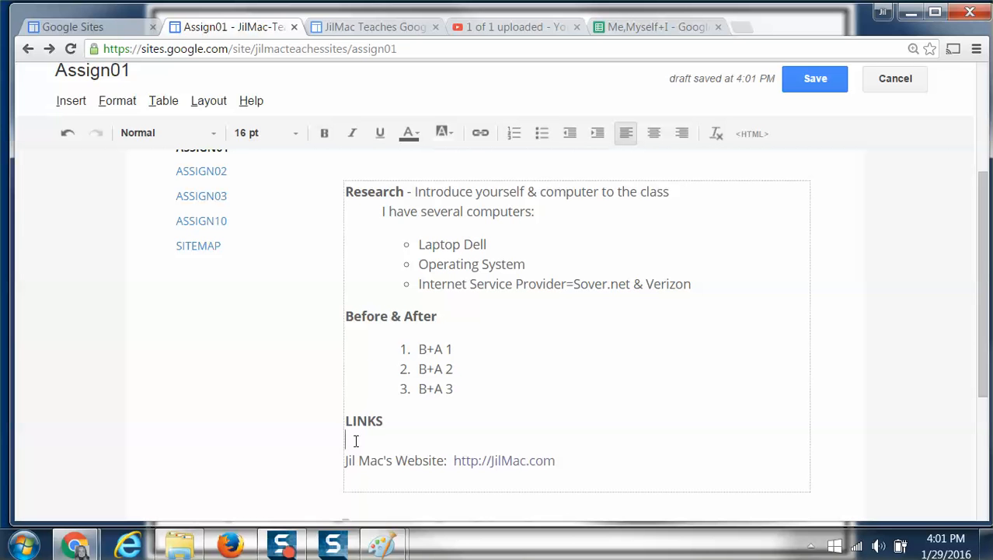
key("BackSpace")
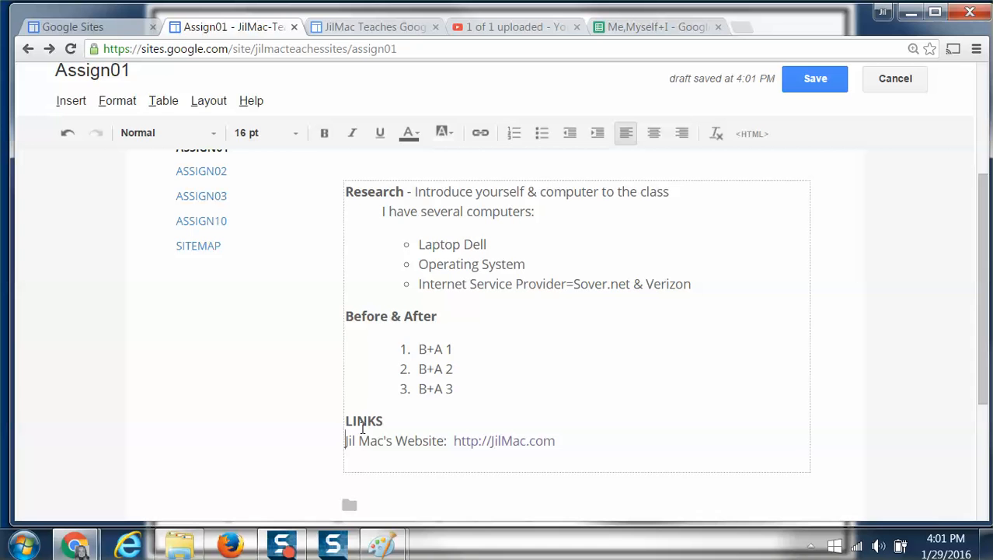
- Indent the website line under the LINKS heading by one level
left_click(595, 136)
left_click(595, 136)
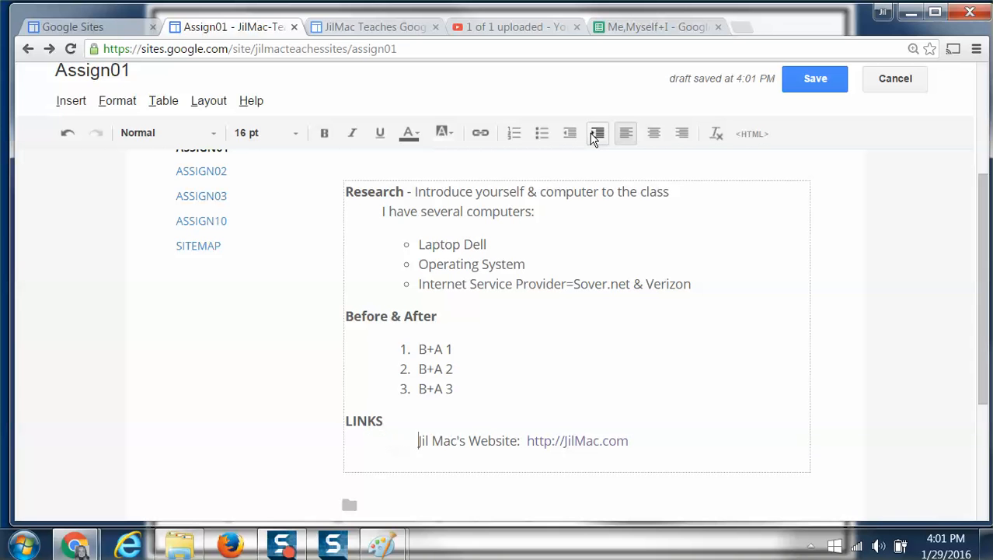
left_click(569, 133)
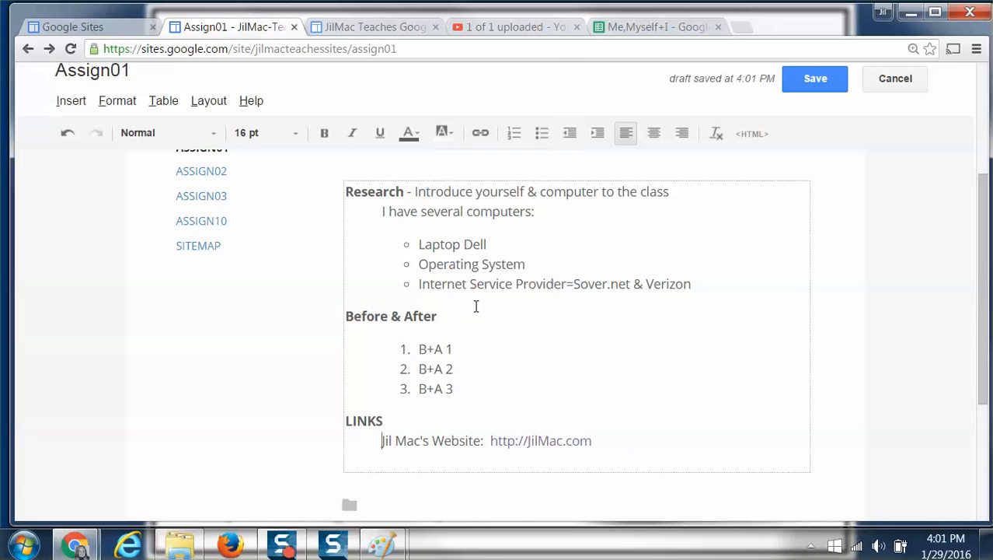
left_click(595, 440)
key("Return")
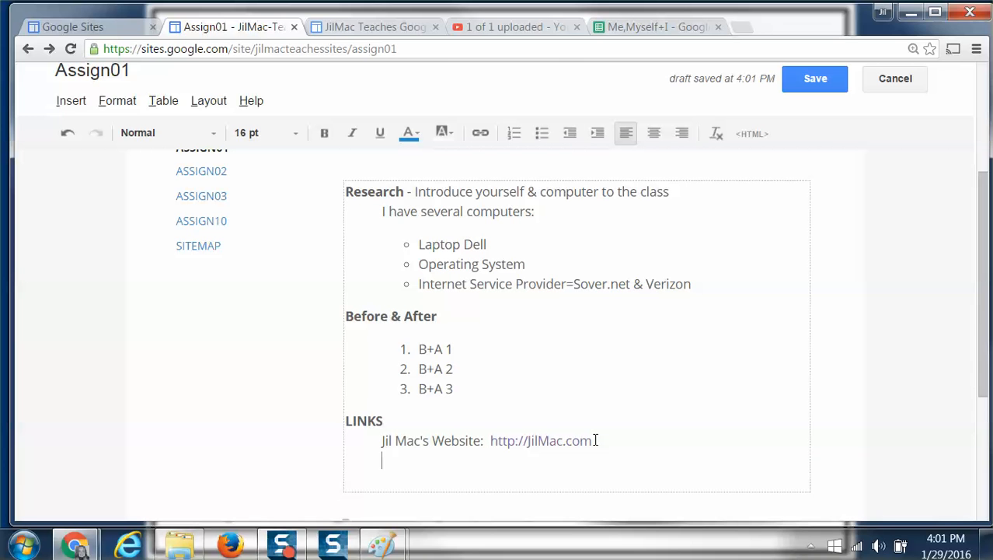
type("CCV                    http://ccv.edu")
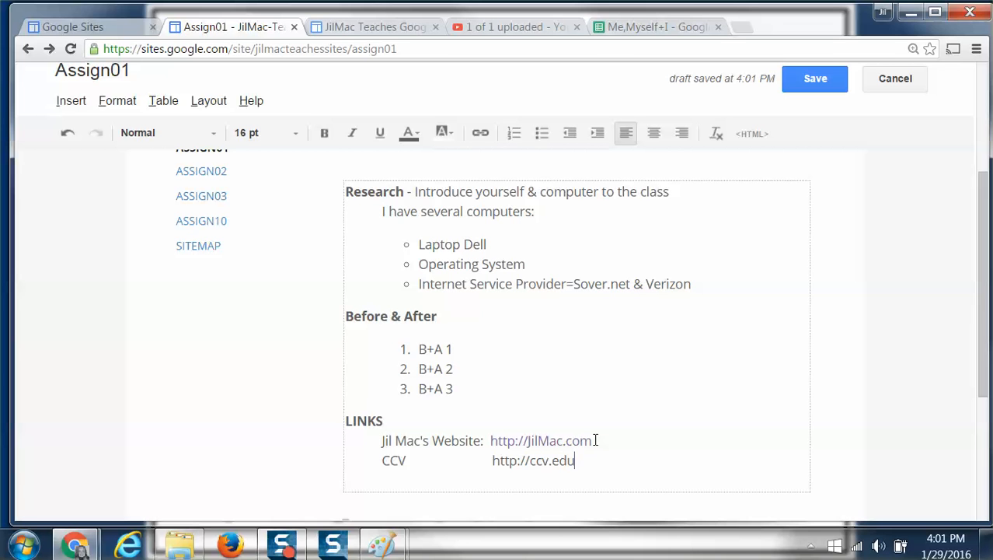
key("Return")
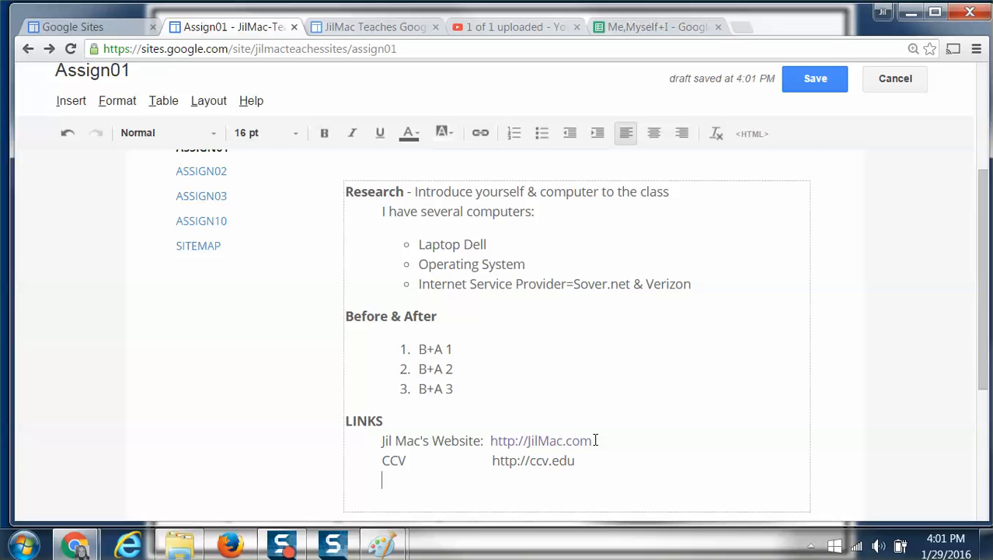
type("Google")
key("Tab")
type("ww")
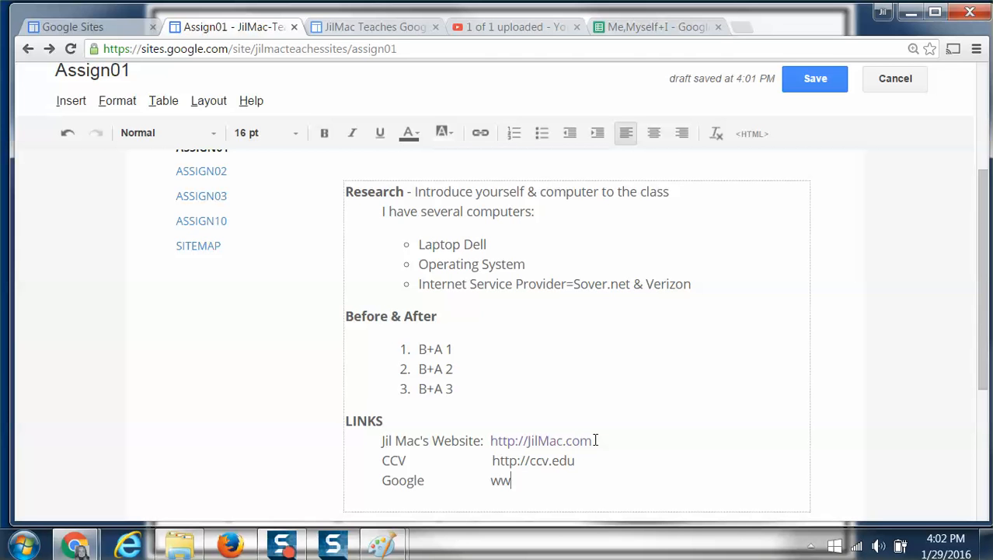
type("w.google.com")
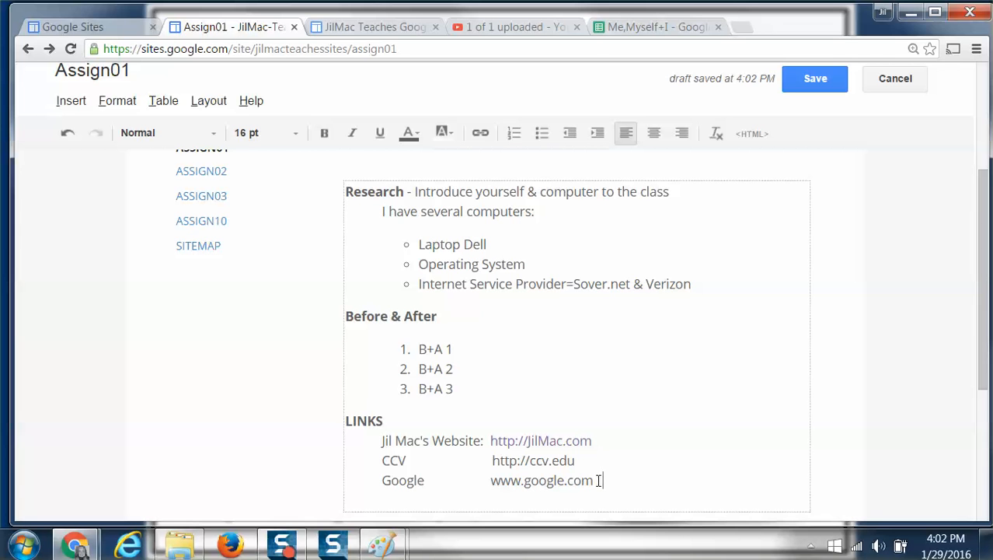
type("  google.com")
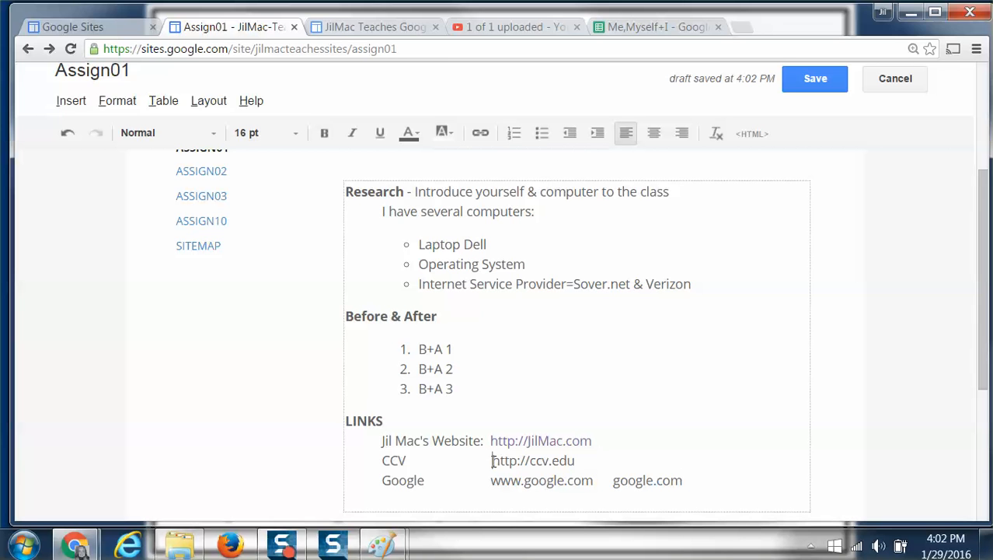
left_click_drag(492, 460, 578, 461)
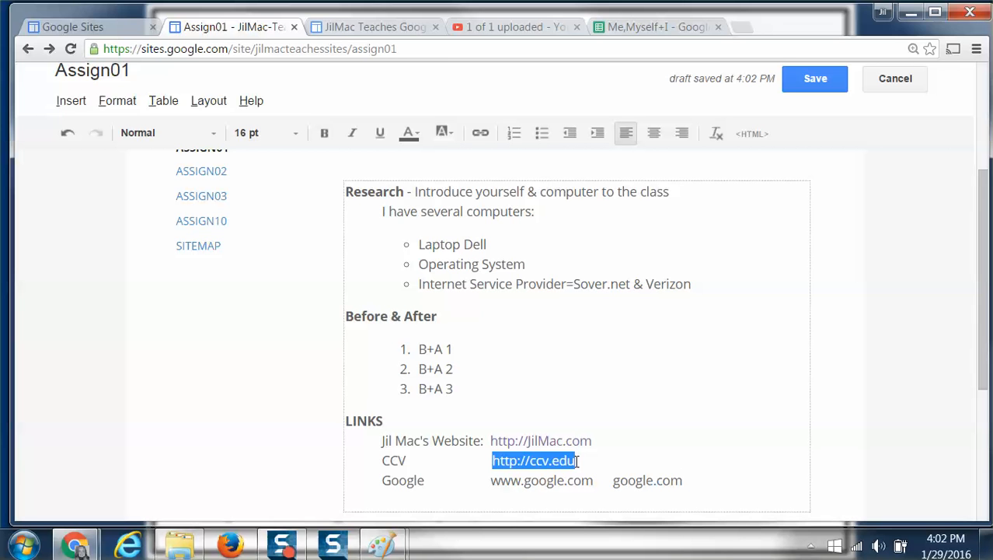
left_click(479, 136)
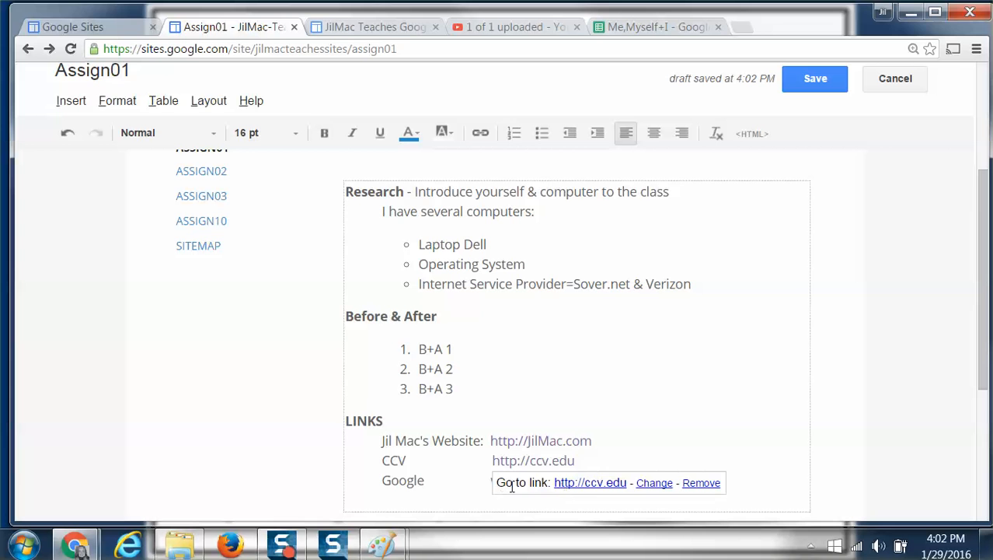
left_click(619, 448)
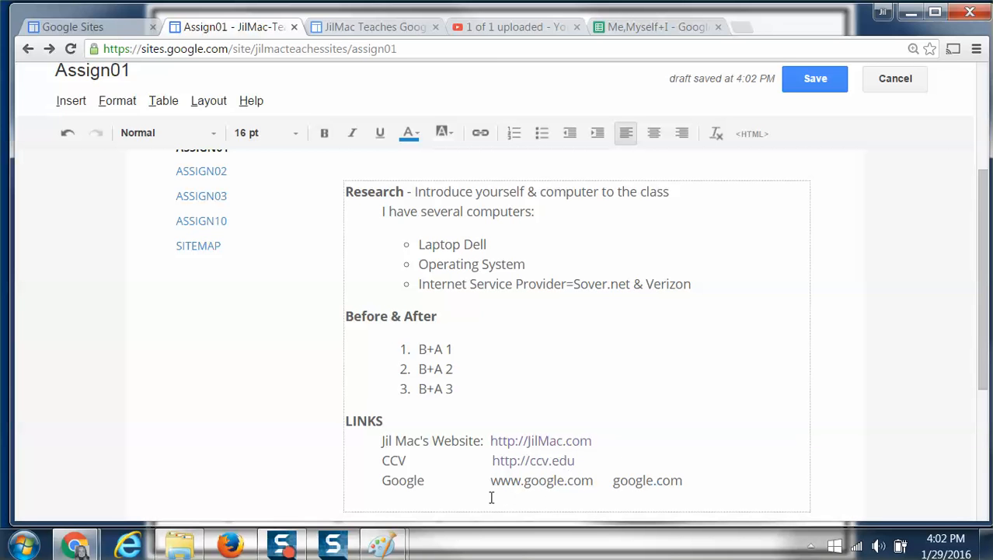
left_click_drag(491, 481, 595, 482)
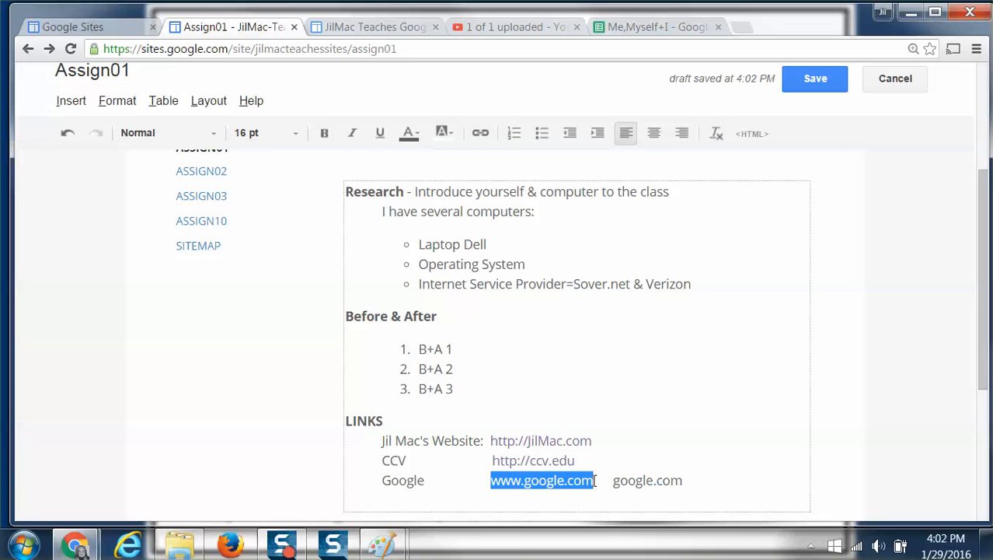
left_click(480, 134)
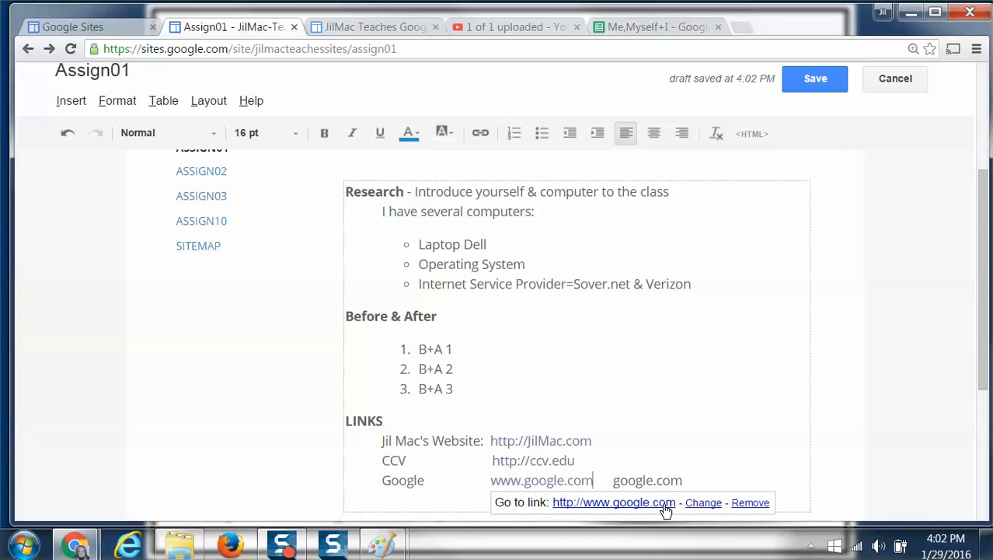
left_click(712, 443)
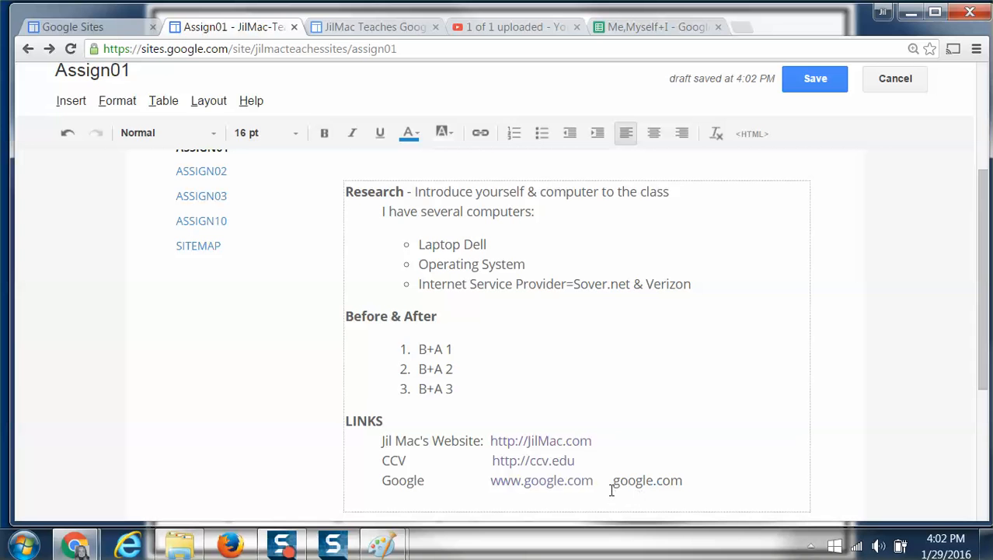
left_click_drag(613, 481, 684, 482)
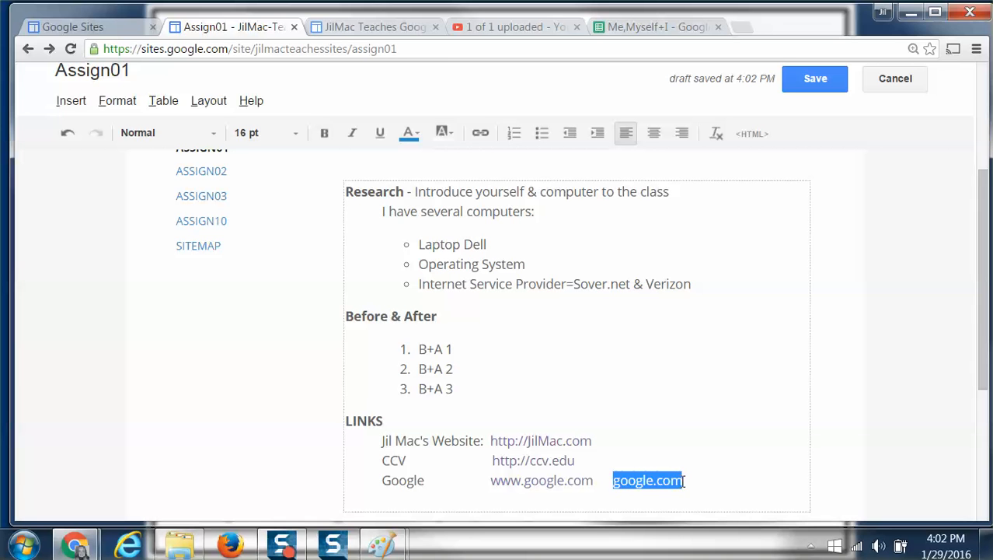
left_click(480, 134)
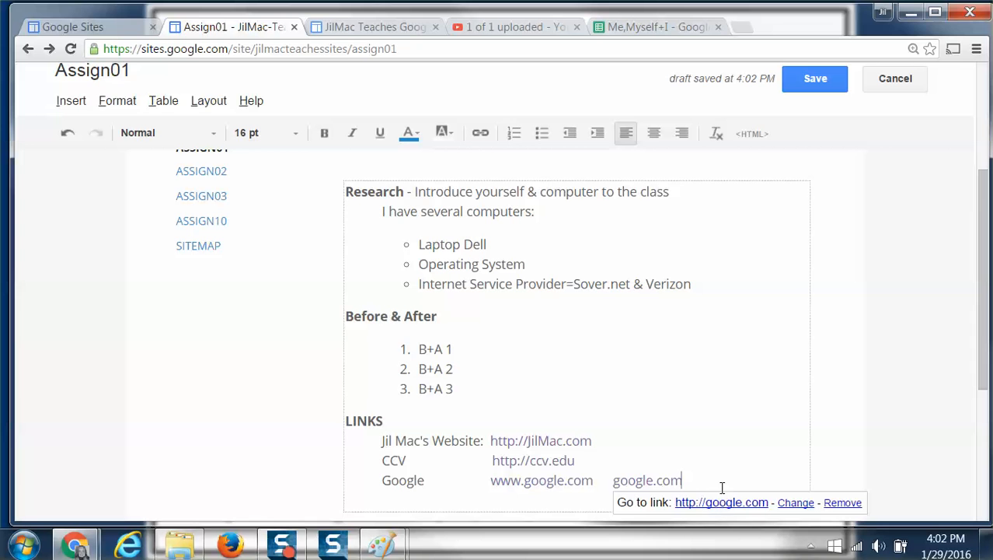
left_click_drag(594, 480, 492, 480)
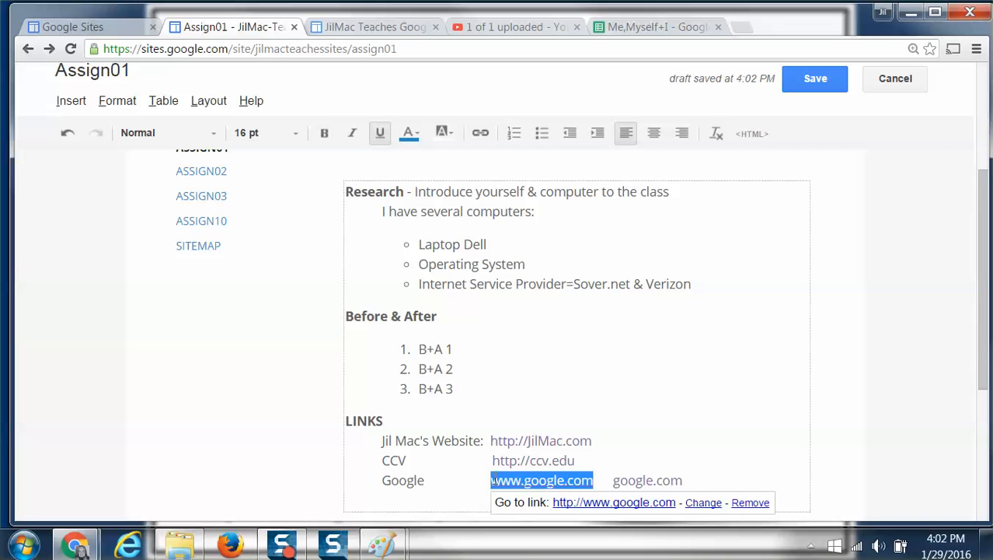
key("Delete")
key("Delete")
key("Delete")
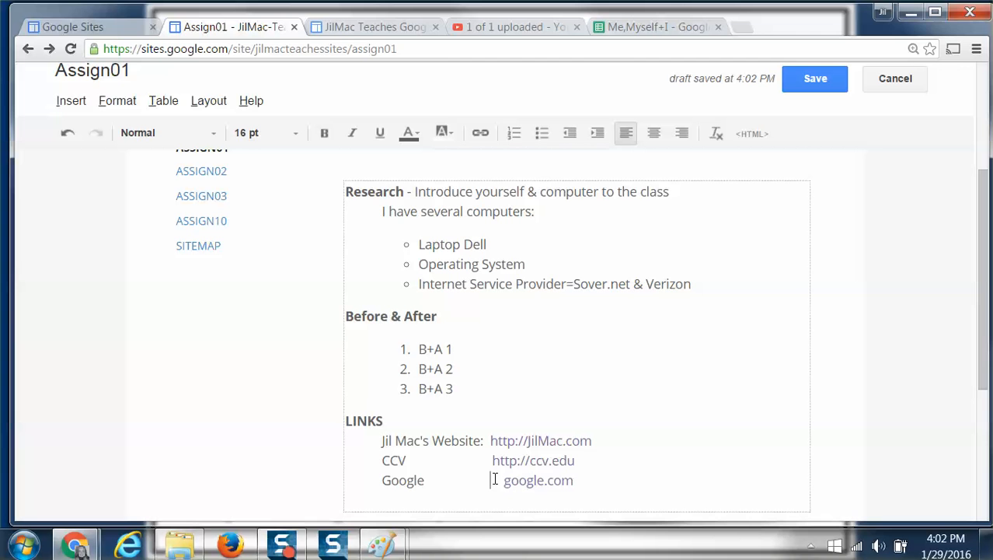
key("Delete")
key("Delete")
key("Delete")
key("Delete")
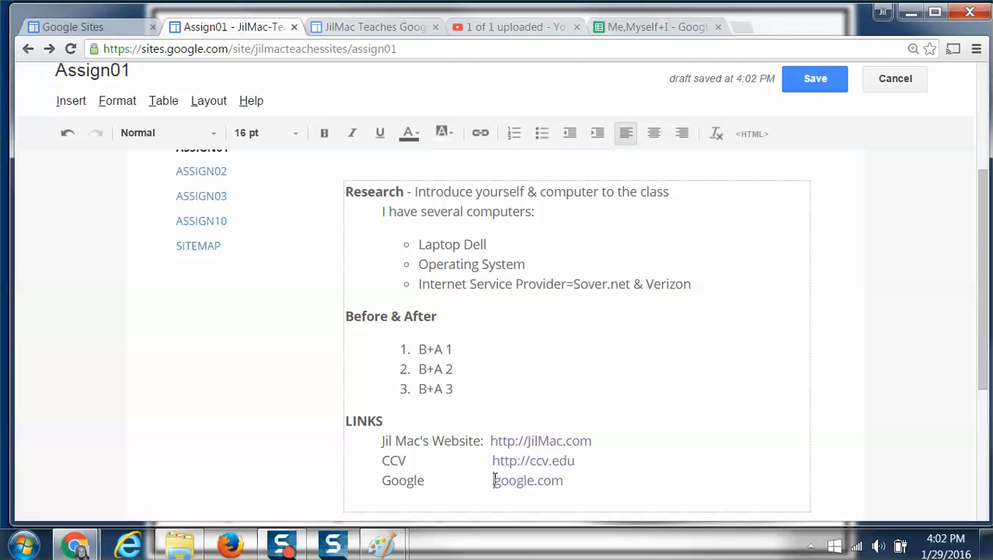
- Save the edited Assign01 page
scroll(689, 411, "down", 2)
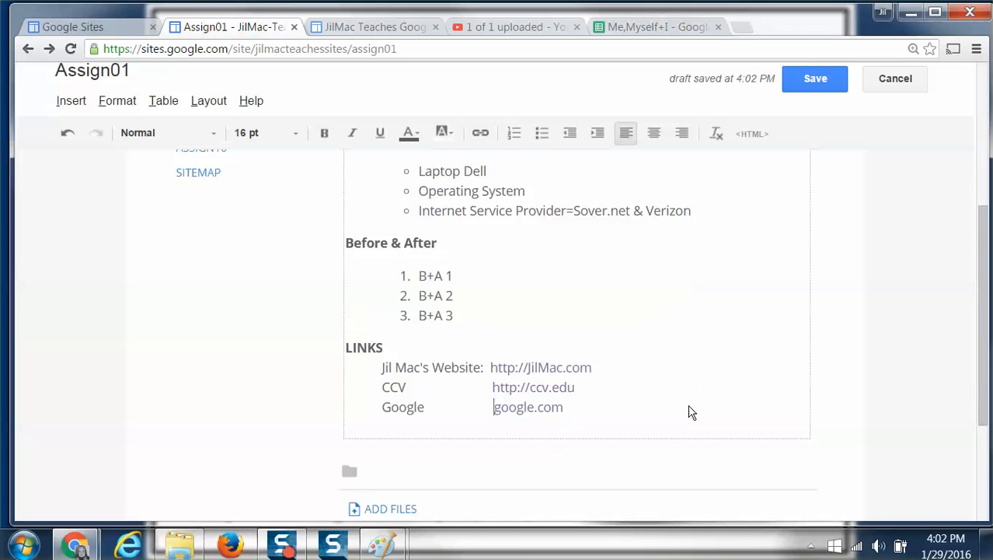
scroll(654, 401, "up", 1)
left_click_drag(491, 368, 611, 369)
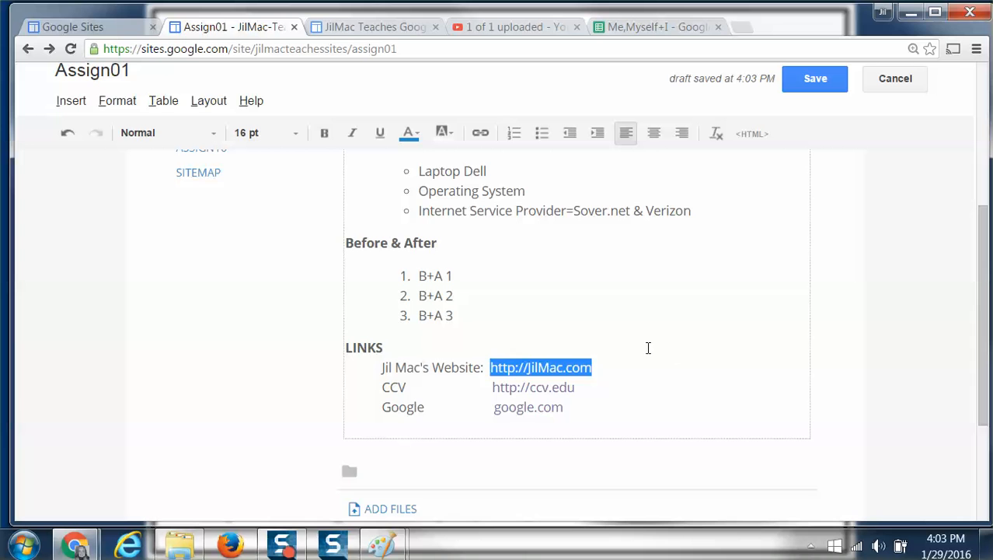
left_click(596, 330)
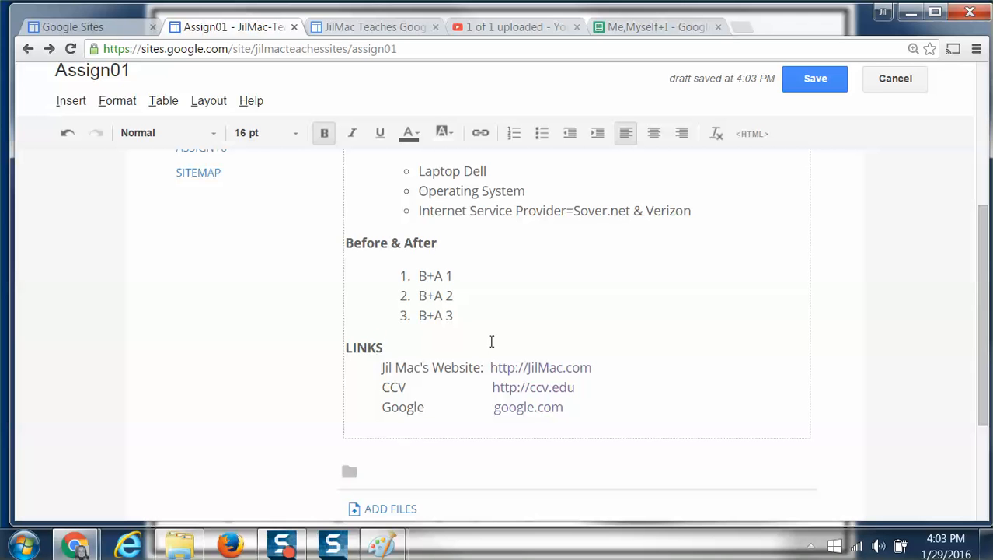
left_click(811, 82)
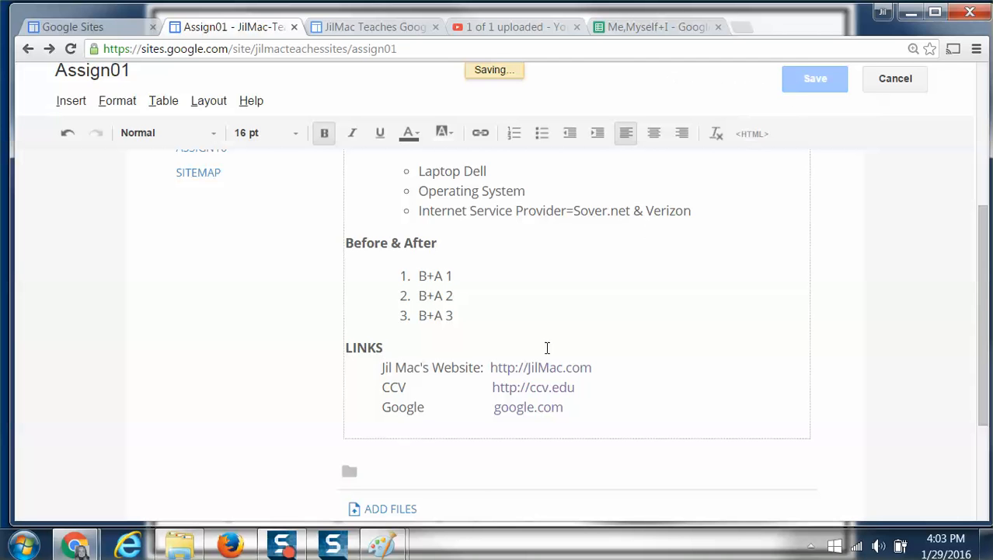
left_click(289, 555)
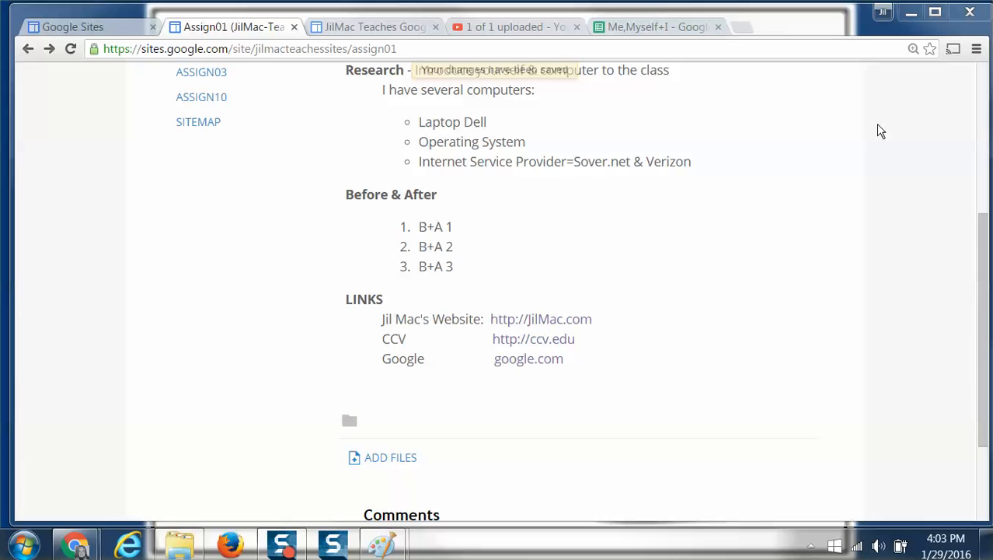
left_click(289, 553)
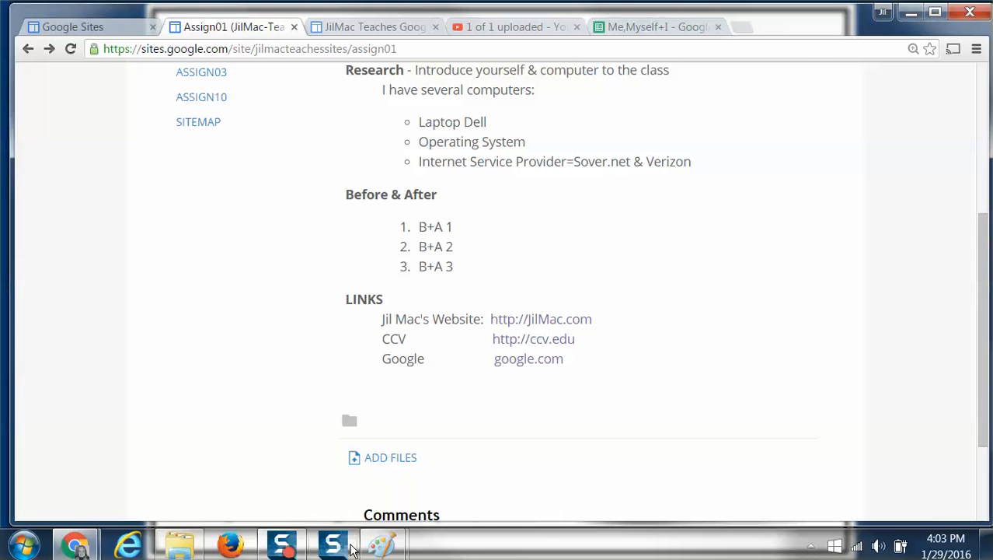